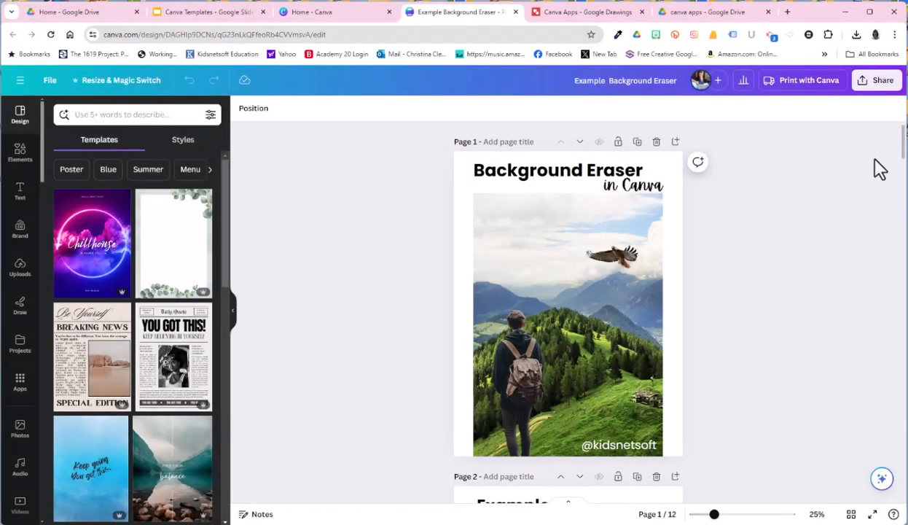
Open Pixabay in a new browser tab and search its images for "mountain goat"
scroll(902, 181, down, 4)
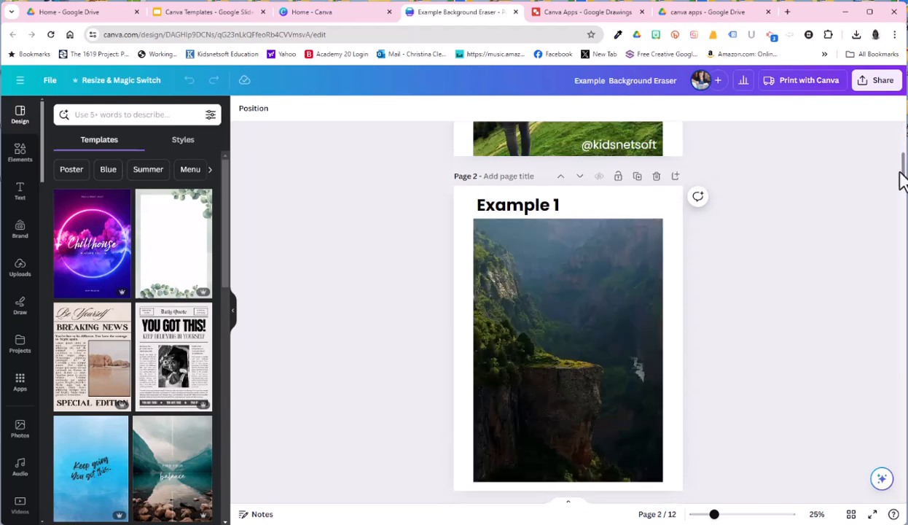
drag(901, 175, 833, 178)
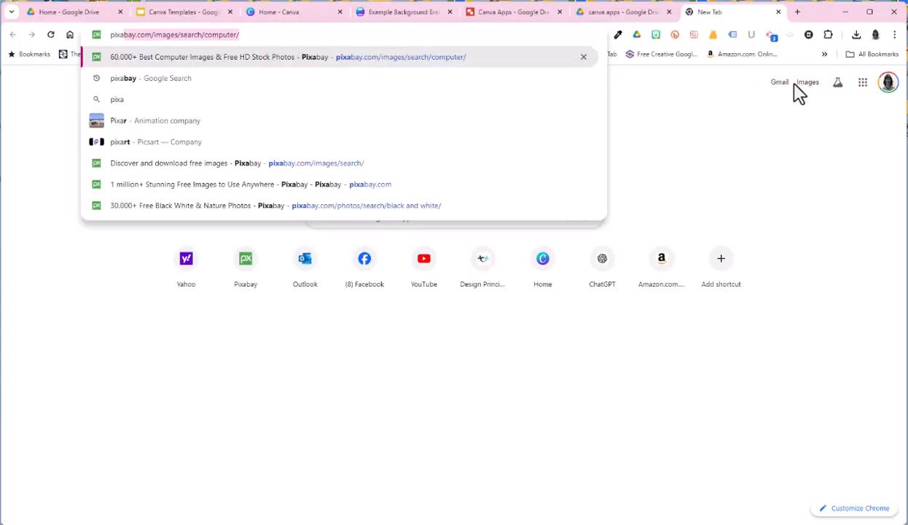
key(Return)
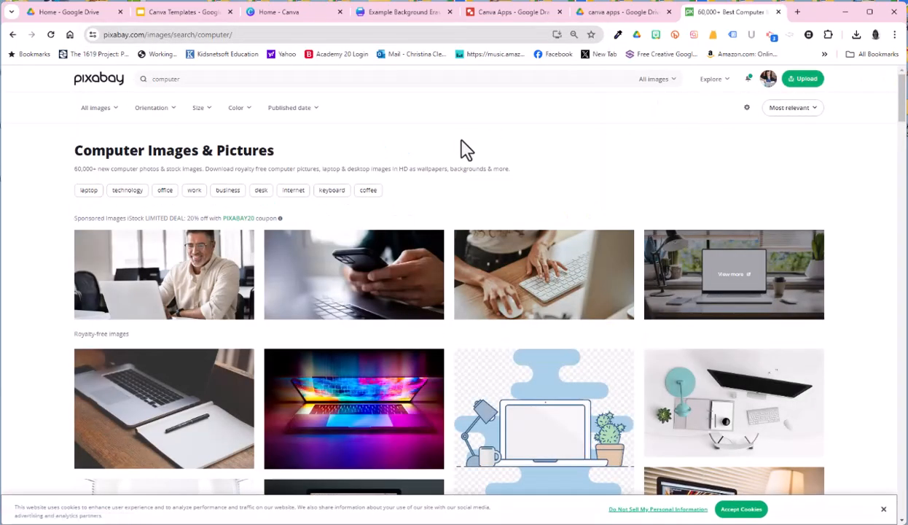
double_click(159, 79)
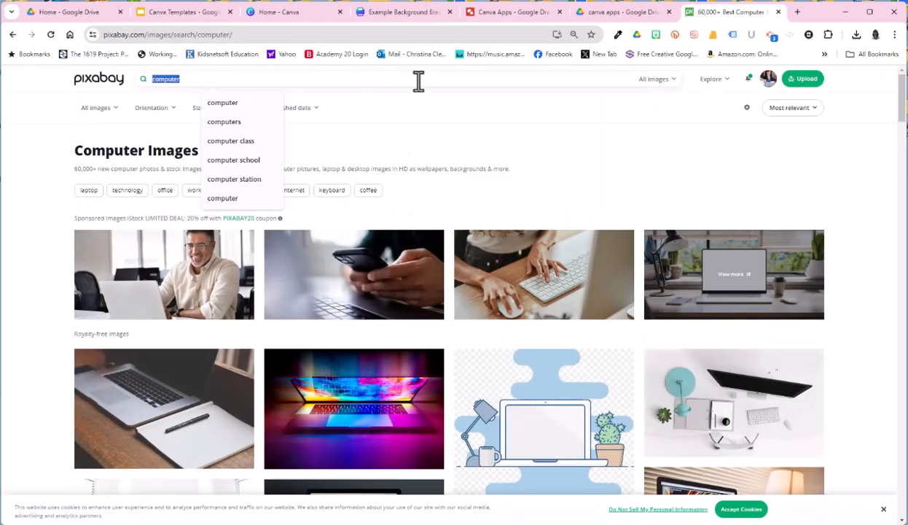
text(mountain goa)
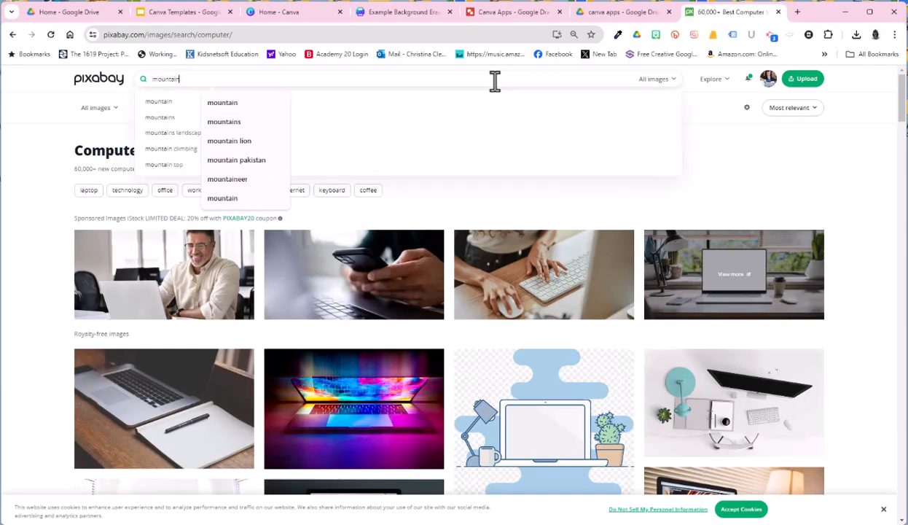
text(t)
key(Return)
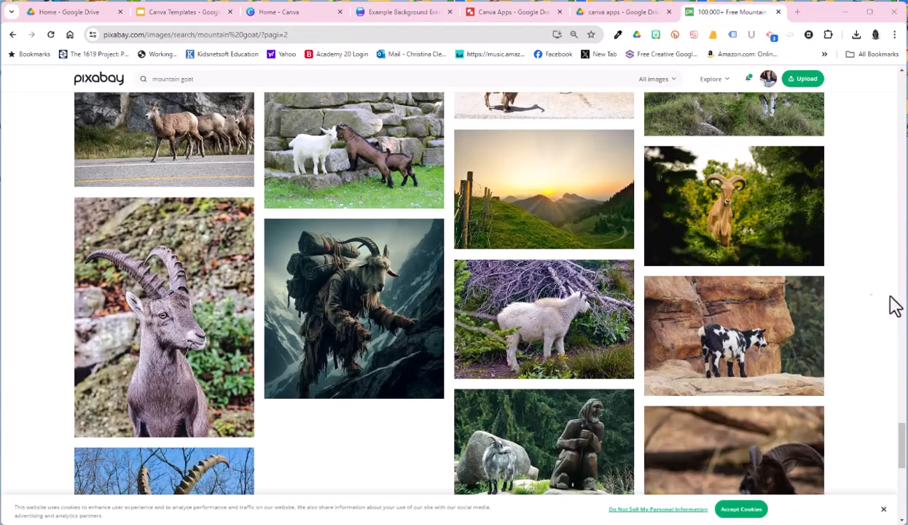
Open the photo of the black-and-white goat on the rocks and download it as a 1280×854 JPG
click(708, 342)
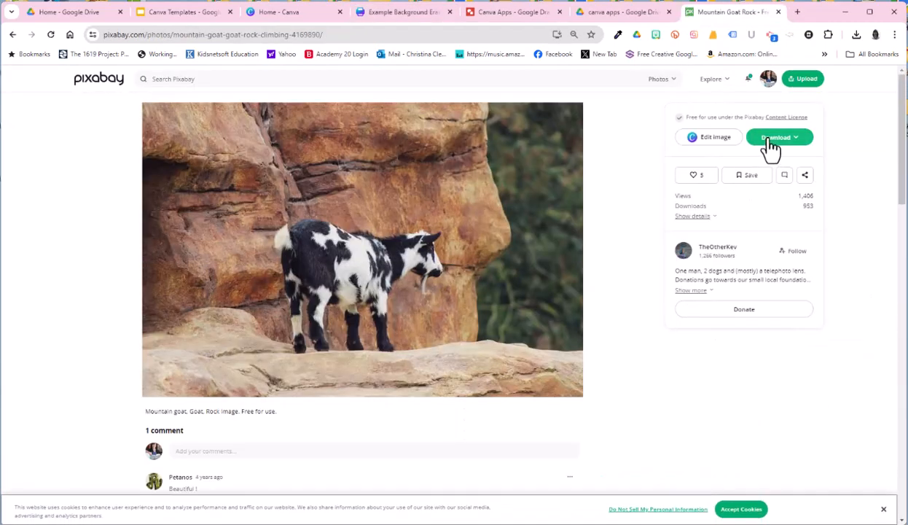
click(770, 143)
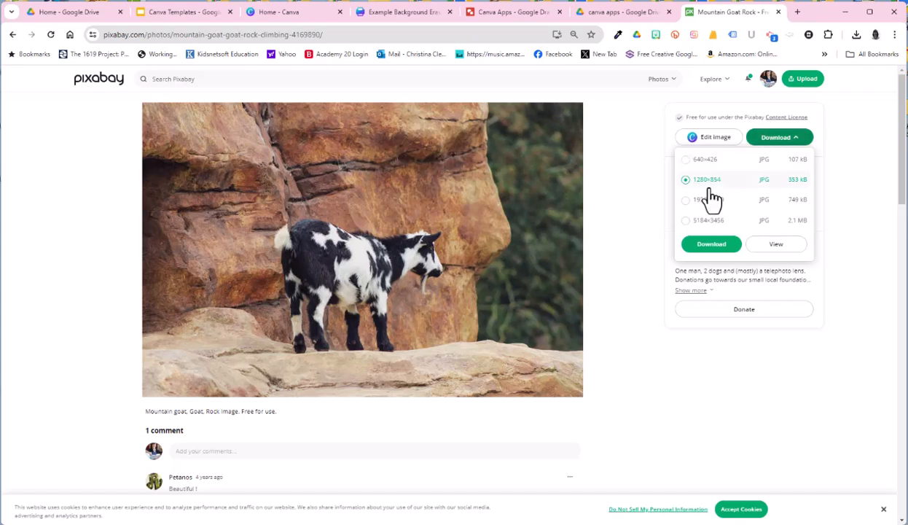
click(702, 247)
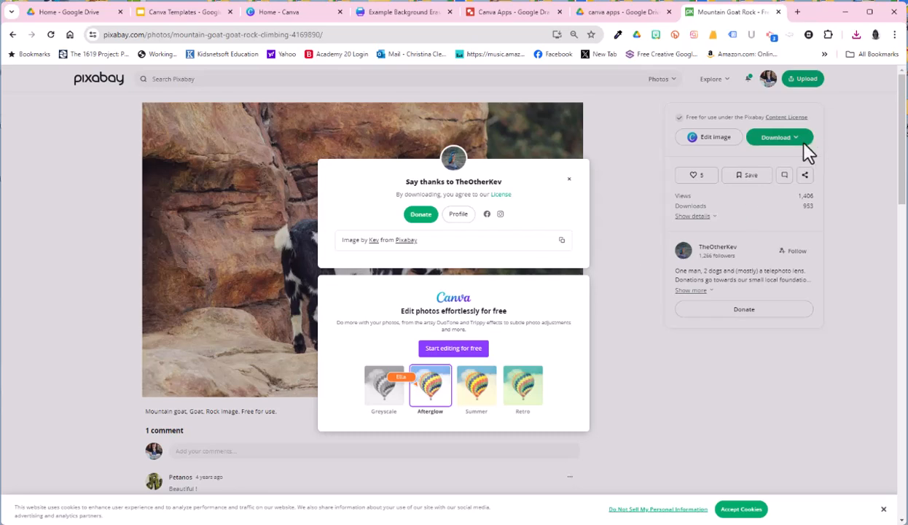
click(779, 142)
click(772, 144)
click(729, 222)
click(709, 243)
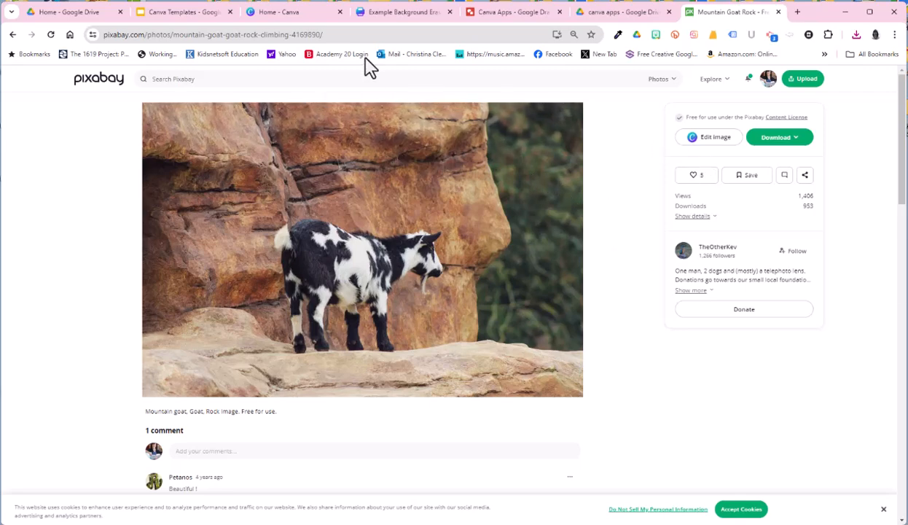
Return to the Canva design, find "background eraser" among the apps and open Background Eraser
click(374, 12)
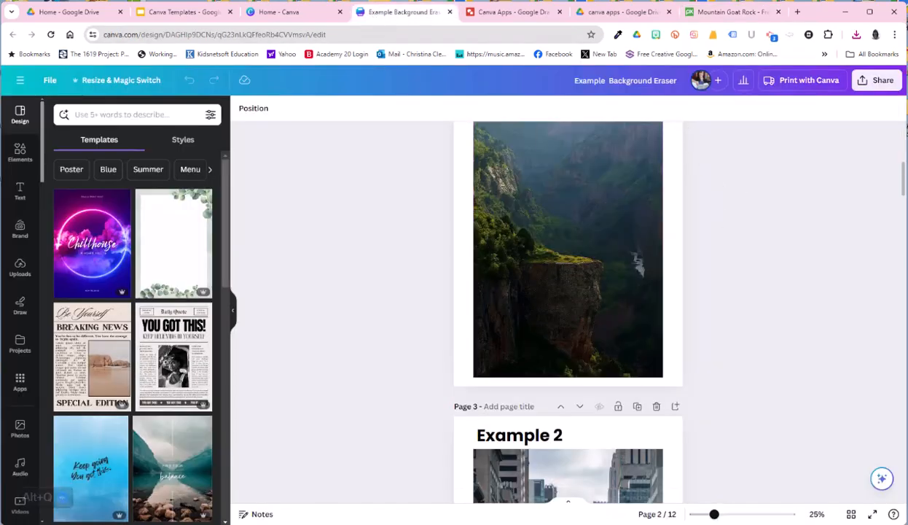
click(21, 393)
click(124, 115)
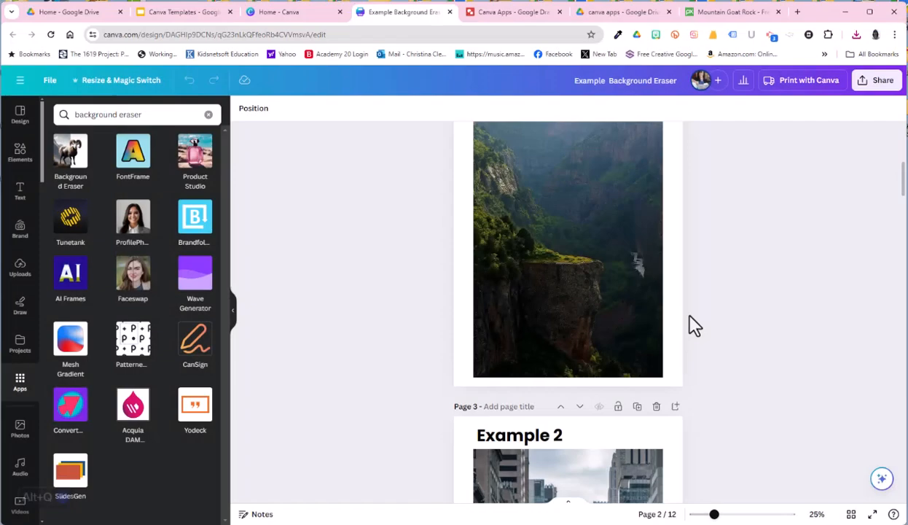
click(73, 161)
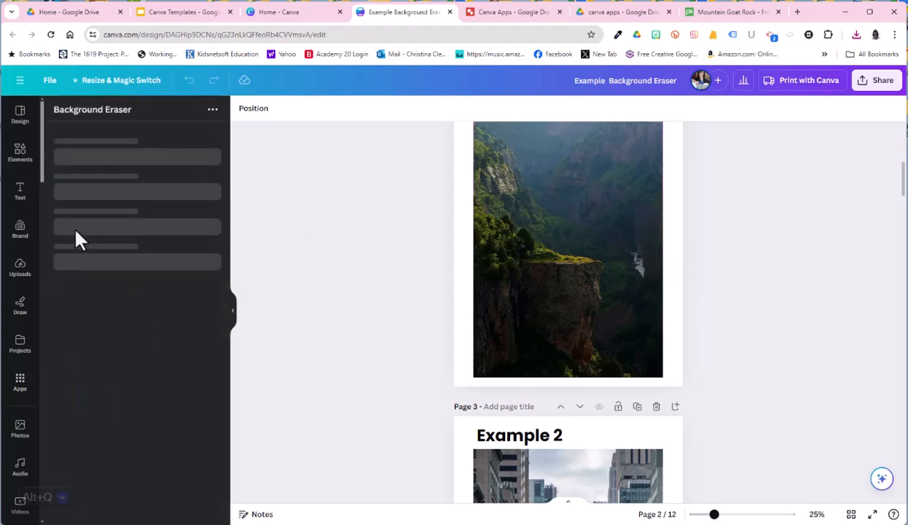
Upload mountain-goat-4169890_1280 to Background Eraser and remove its background to place the goat on the Example 1 cliff
click(142, 182)
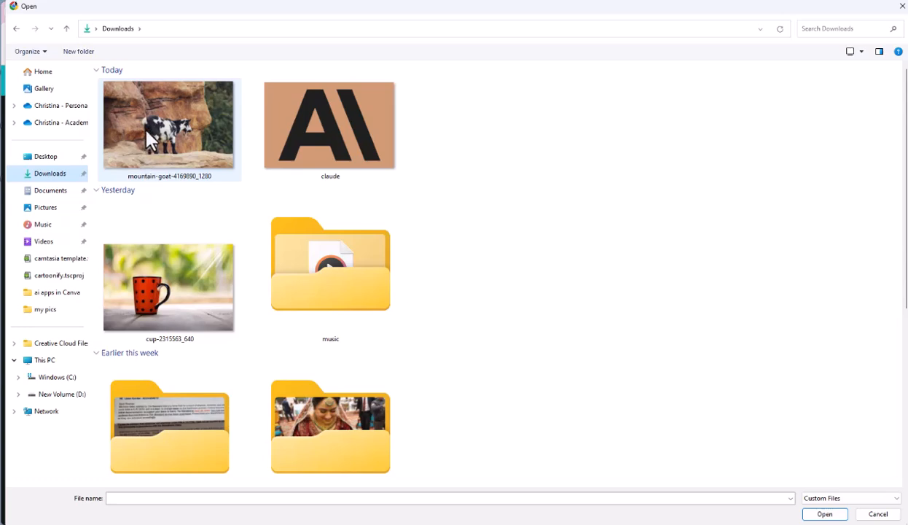
double_click(172, 115)
click(156, 343)
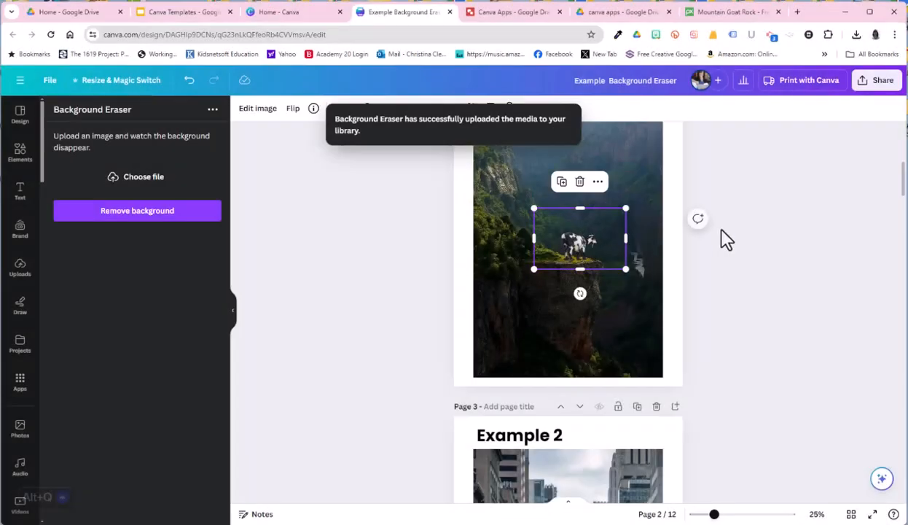
click(762, 221)
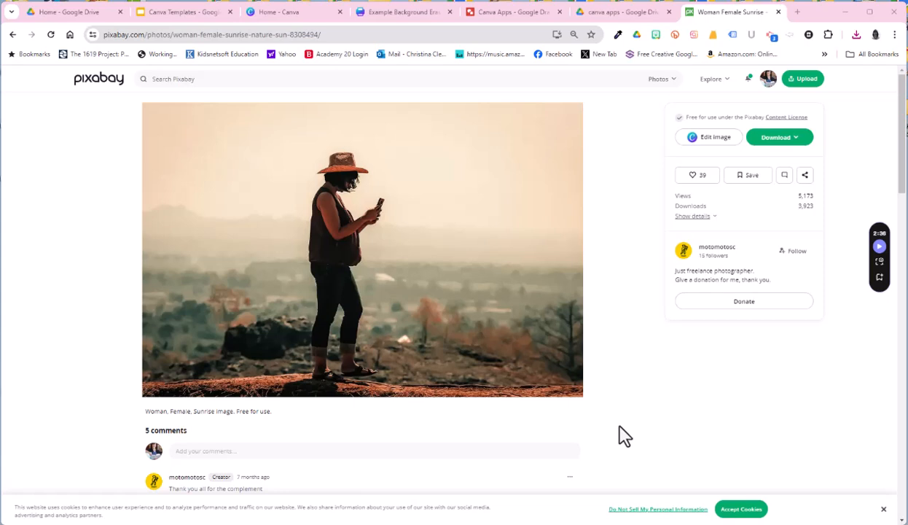
Download the 1280-pixel photo of the woman in a hat from Pixabay and return to the Canva design
click(765, 144)
click(712, 243)
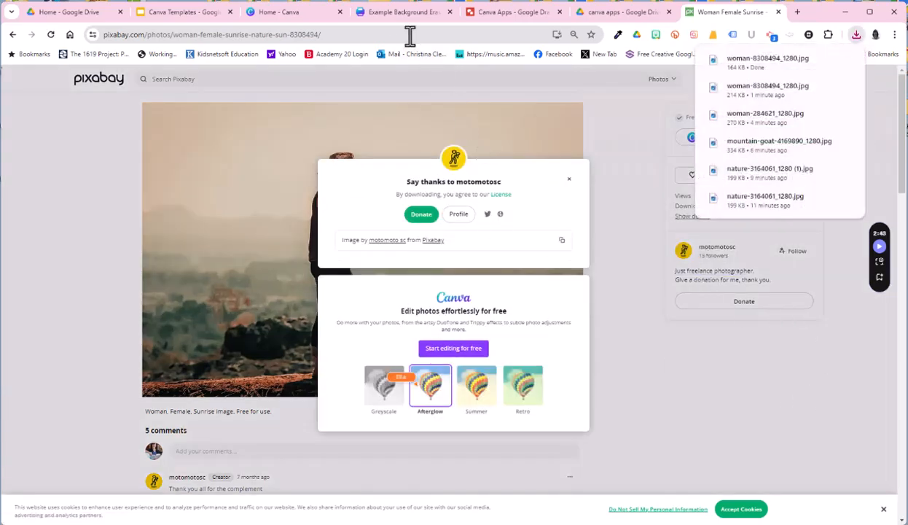
click(391, 15)
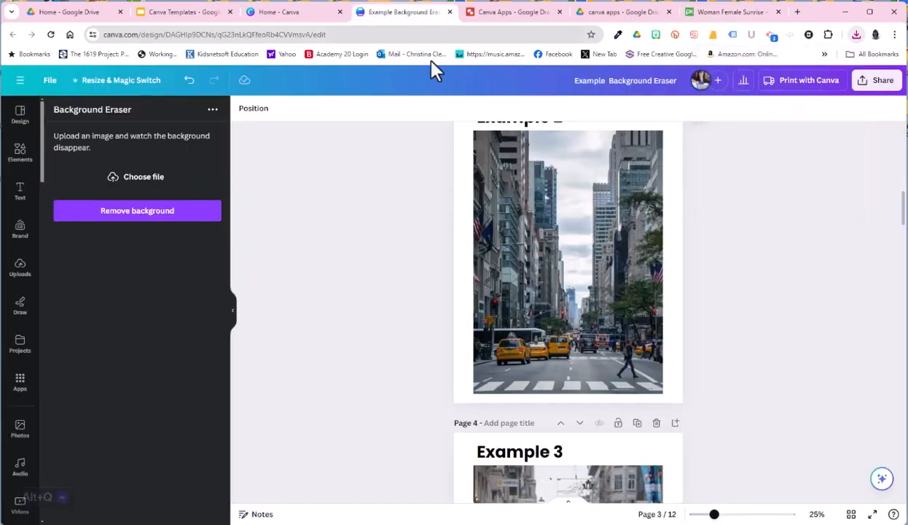
Remove the background of woman-8308494_1280.jpg with Background Eraser and adjust the cutout on the Example 2 street photo
click(143, 177)
double_click(157, 164)
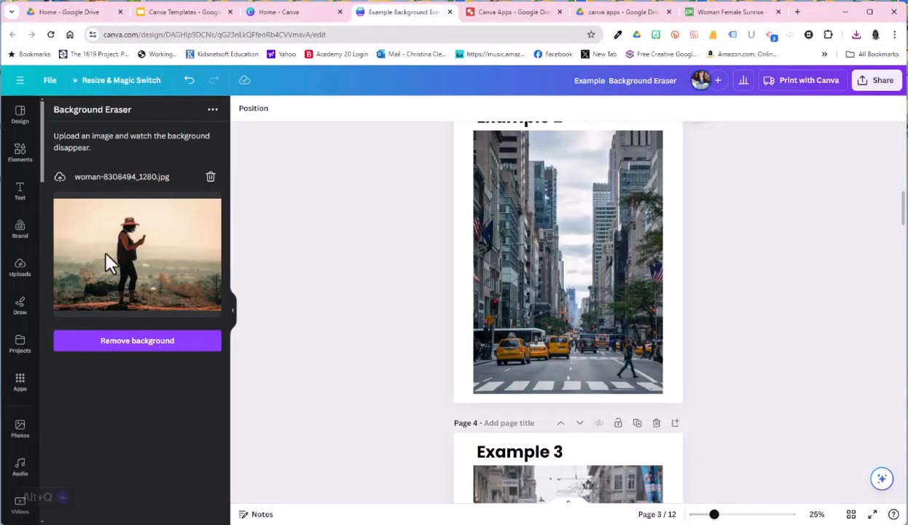
click(164, 347)
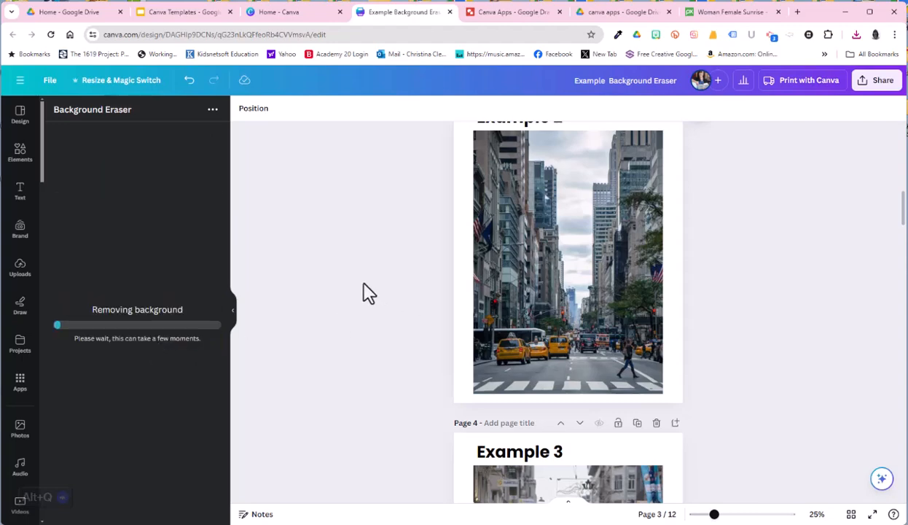
drag(627, 328, 617, 333)
click(692, 332)
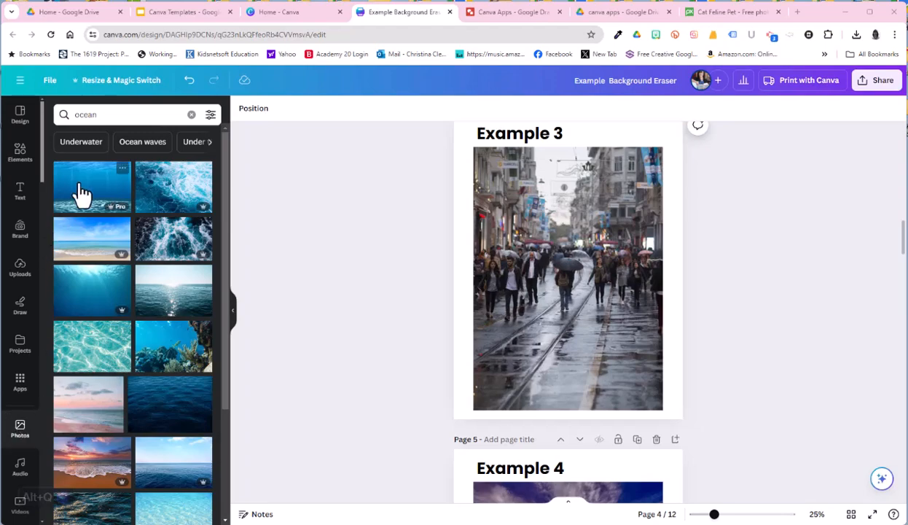
Replace the Example 3 street picture with the coral reef photo from the ocean results
drag(188, 368, 510, 302)
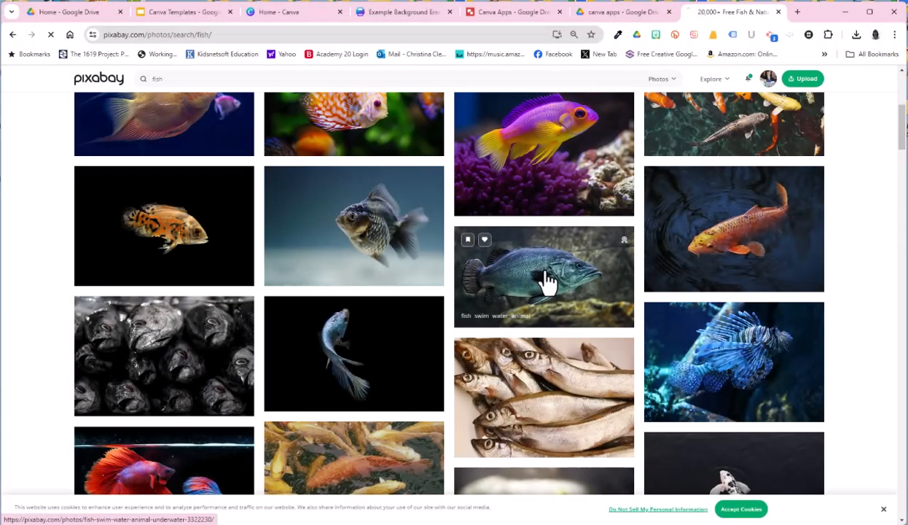
Open the photo of the large blue-green fish on Pixabay and download its 1280-pixel version
click(549, 281)
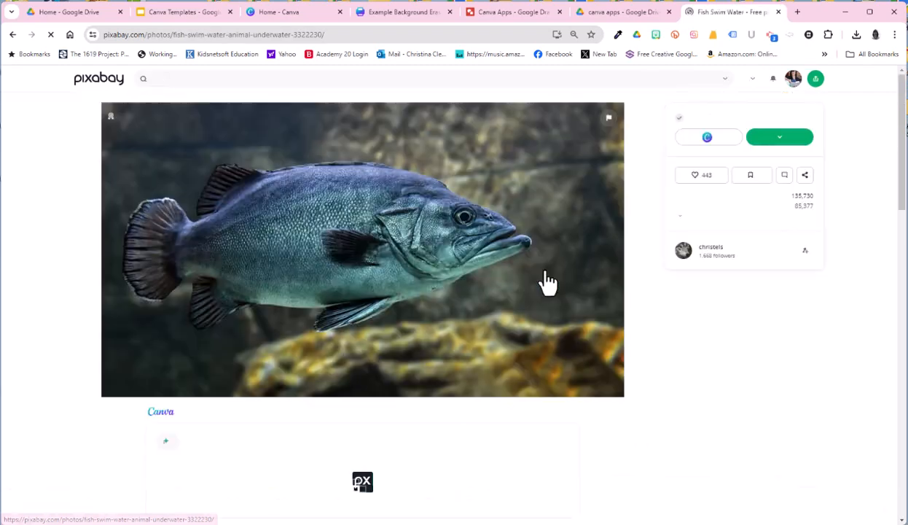
click(777, 143)
click(718, 248)
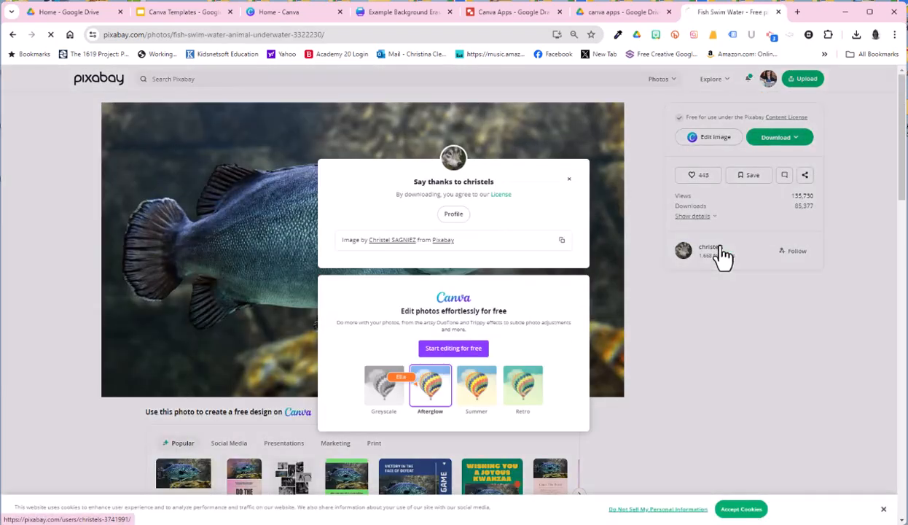
Switch back to the Canva design and reopen the Background Eraser app
click(411, 12)
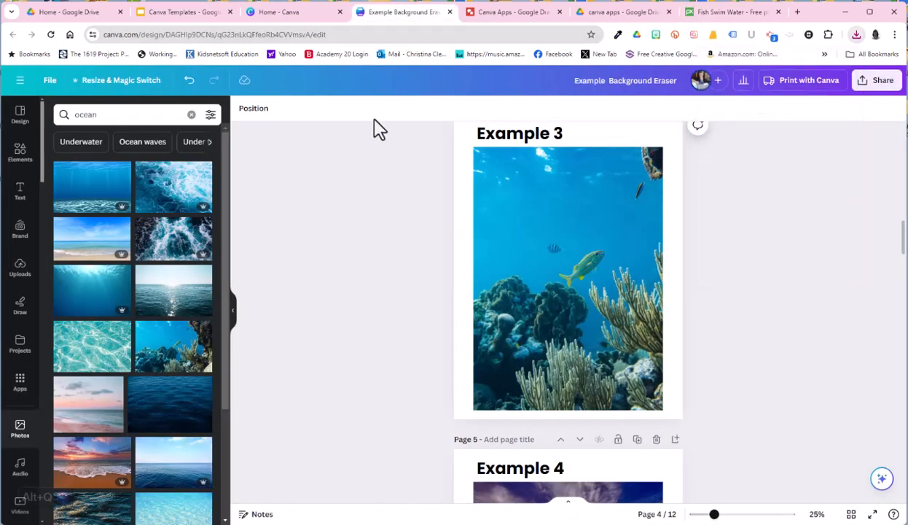
click(20, 380)
click(146, 114)
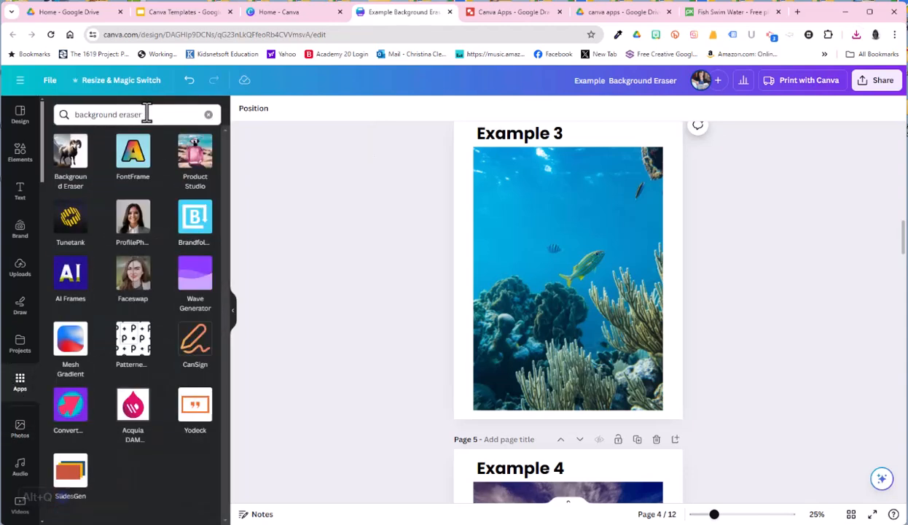
click(71, 157)
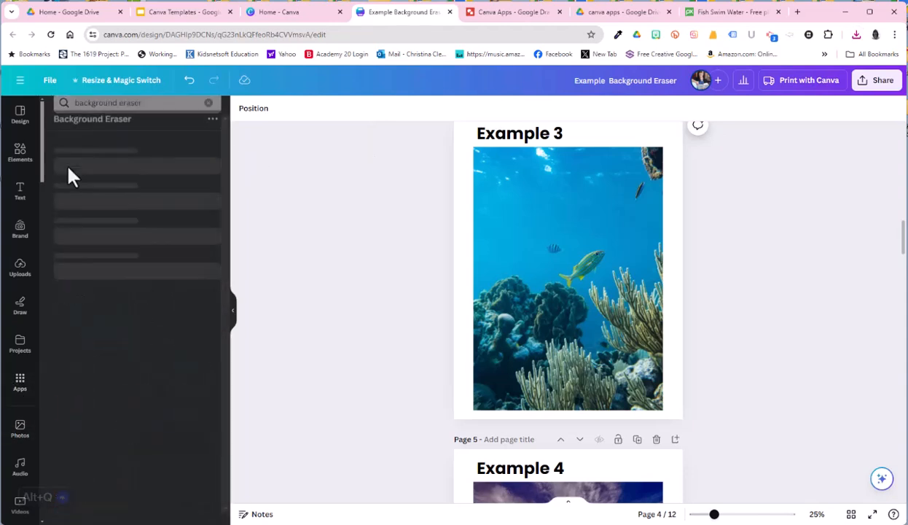
Upload fish-3322230_1280 and remove its background to add the fish to the Example 3 page
click(146, 182)
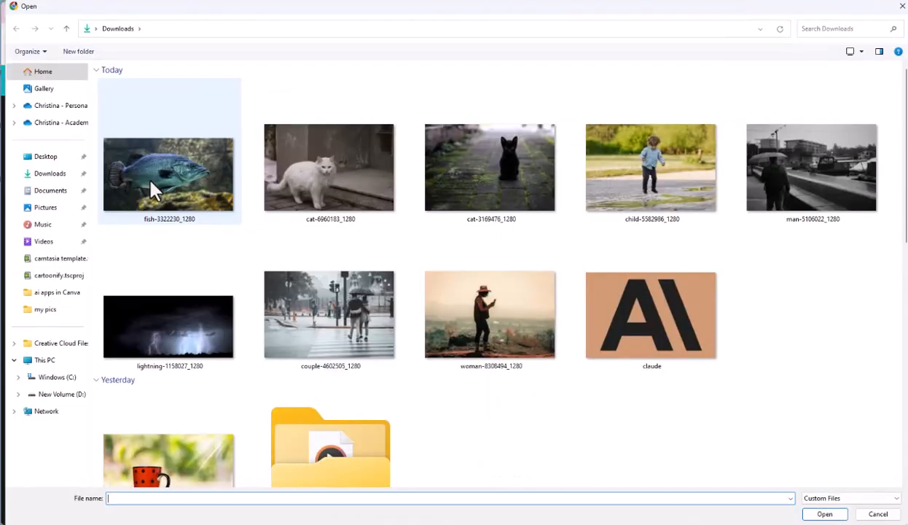
double_click(153, 188)
click(150, 343)
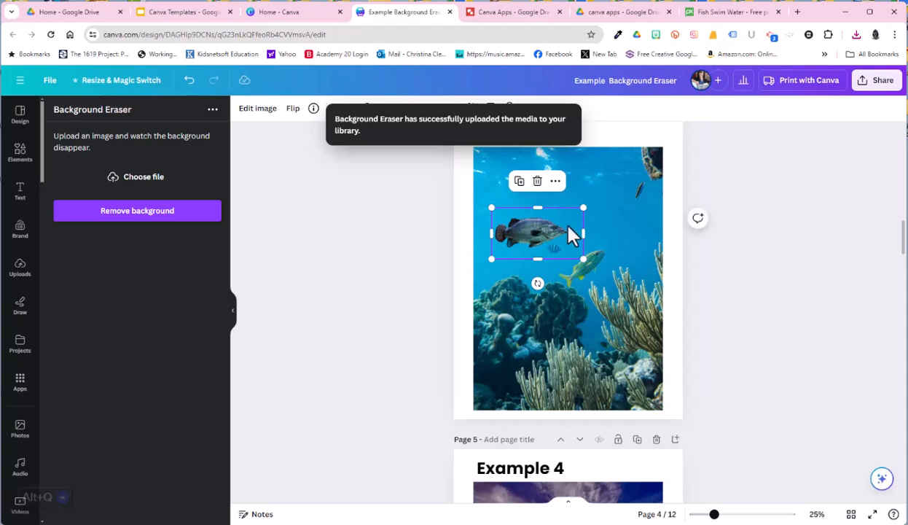
Shrink the fish cutout slightly, rotate it and move it toward the upper right of the reef photo
drag(584, 206, 569, 215)
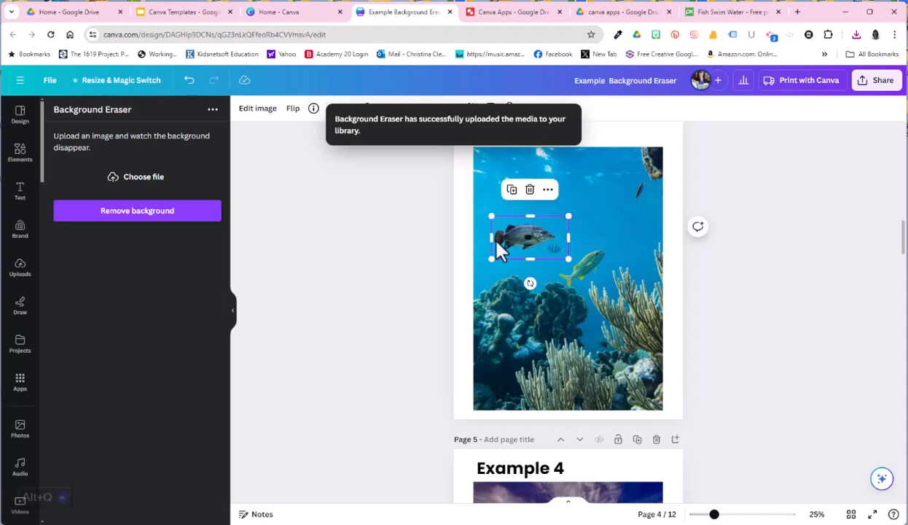
drag(533, 284, 520, 260)
drag(533, 229, 609, 220)
click(769, 317)
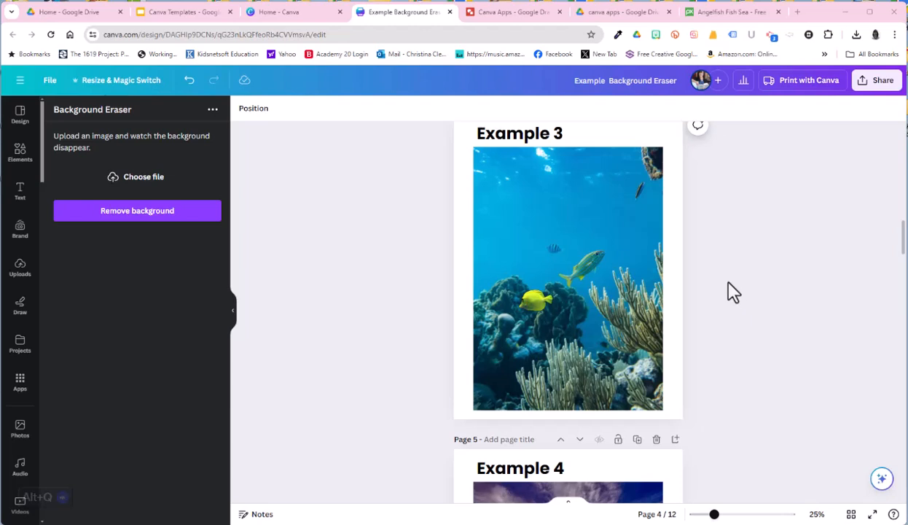
drag(904, 240, 892, 456)
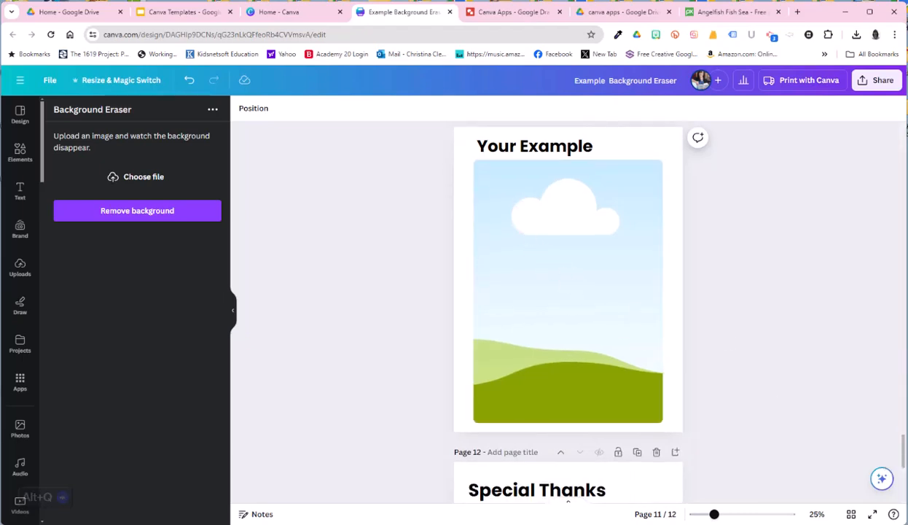
drag(905, 456, 904, 349)
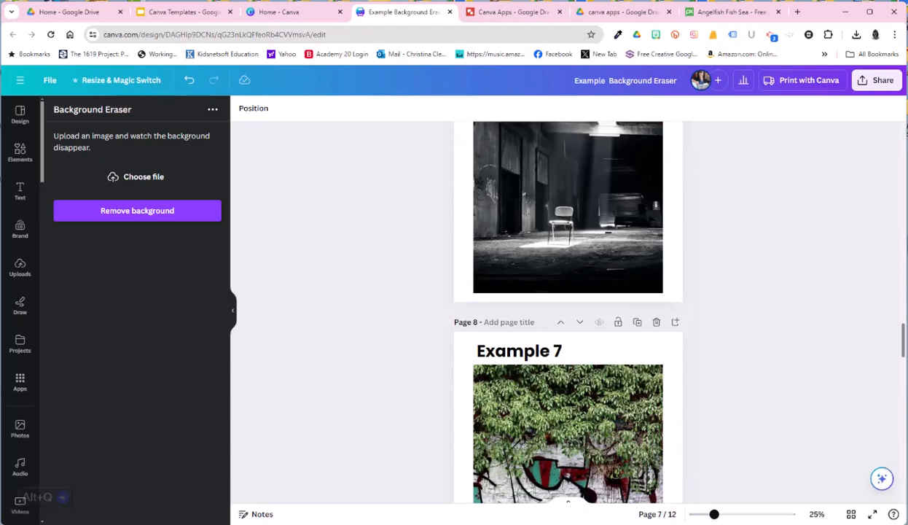
scroll(740, 324, up, 3)
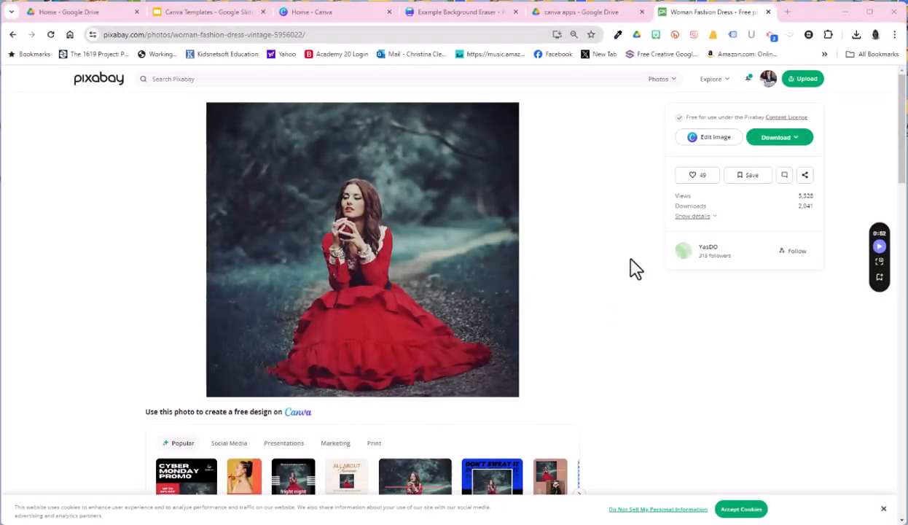
Download the Pixabay photo of the seated woman in the red dress and copy the photographer's username from the thank-you message
click(767, 139)
click(711, 245)
double_click(471, 182)
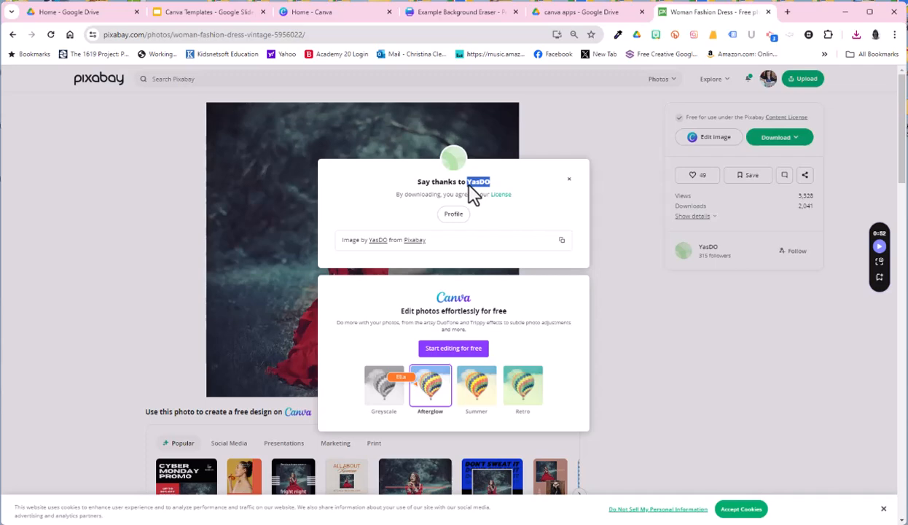
right_click(479, 188)
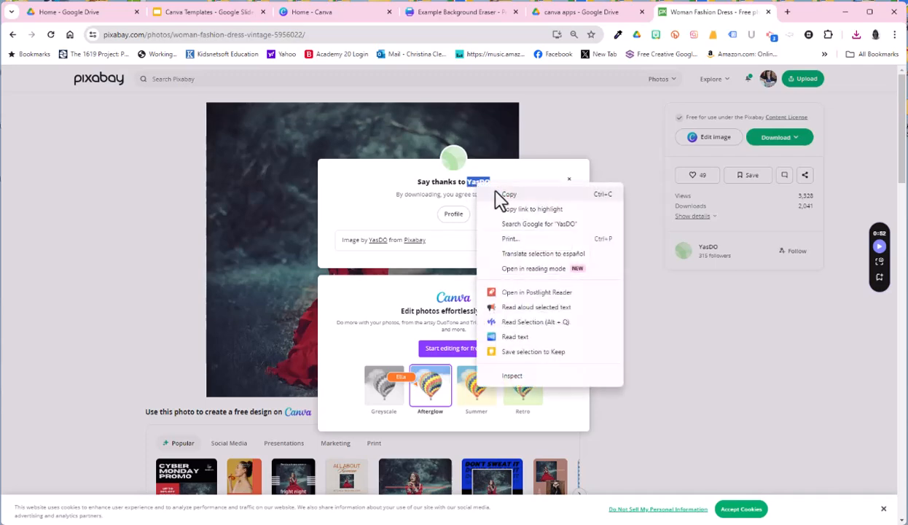
click(501, 196)
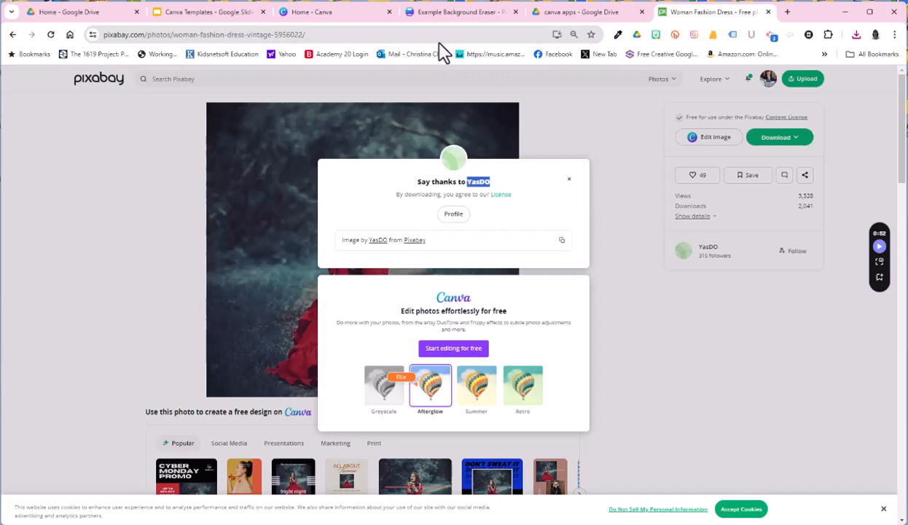
Switch back to the Canva design and add the copied photographer's username at the end of the Special Thanks list
click(456, 12)
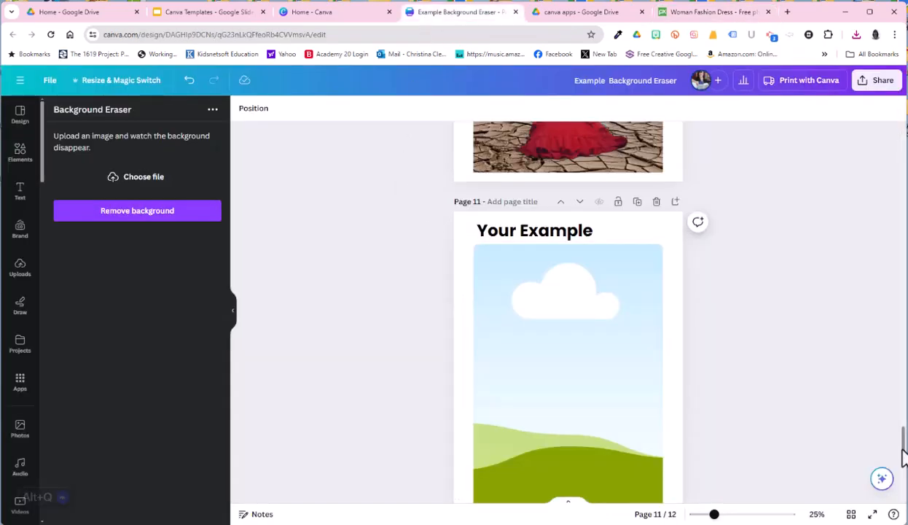
scroll(898, 430, down, 5)
click(520, 295)
key(Return)
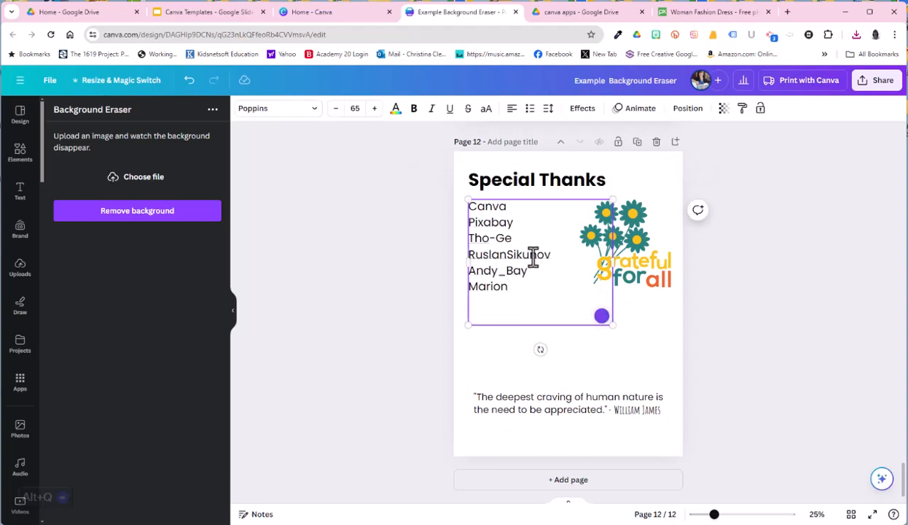
text(YasDO)
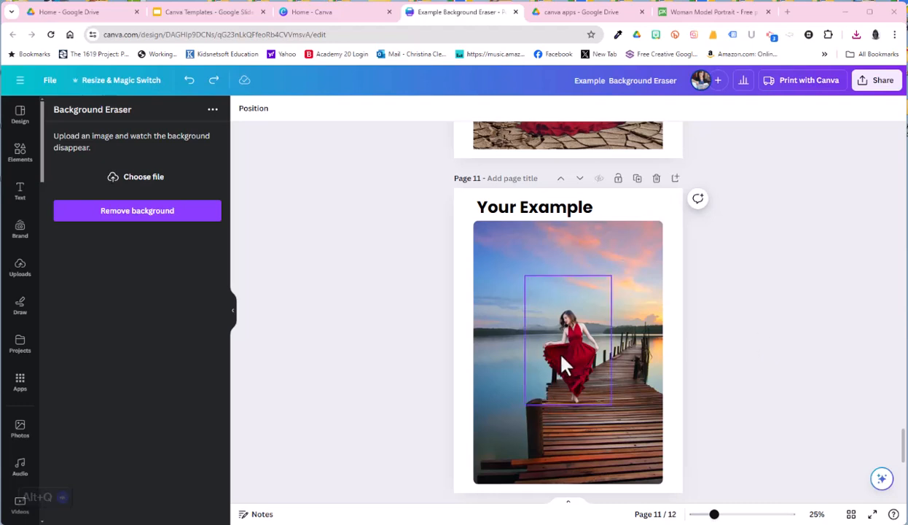
Lock the pier background photo on the Your Example page
key(ctrl+y)
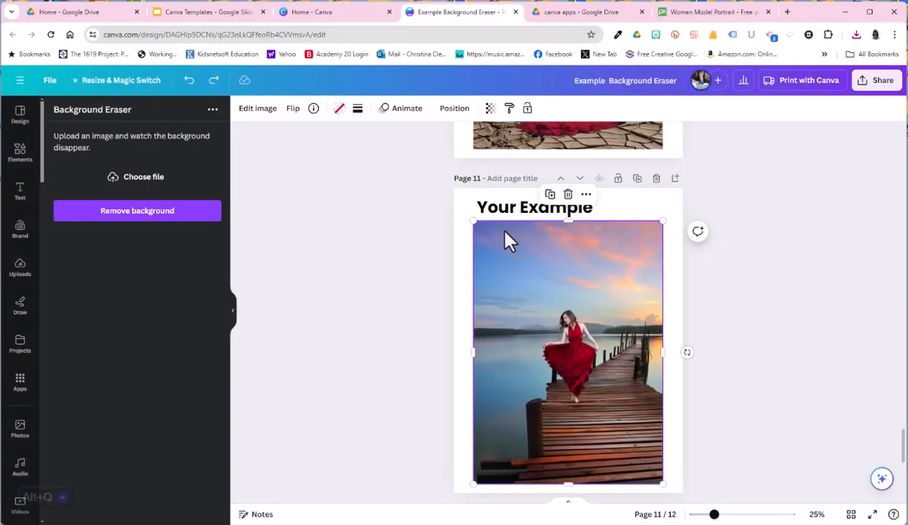
click(528, 116)
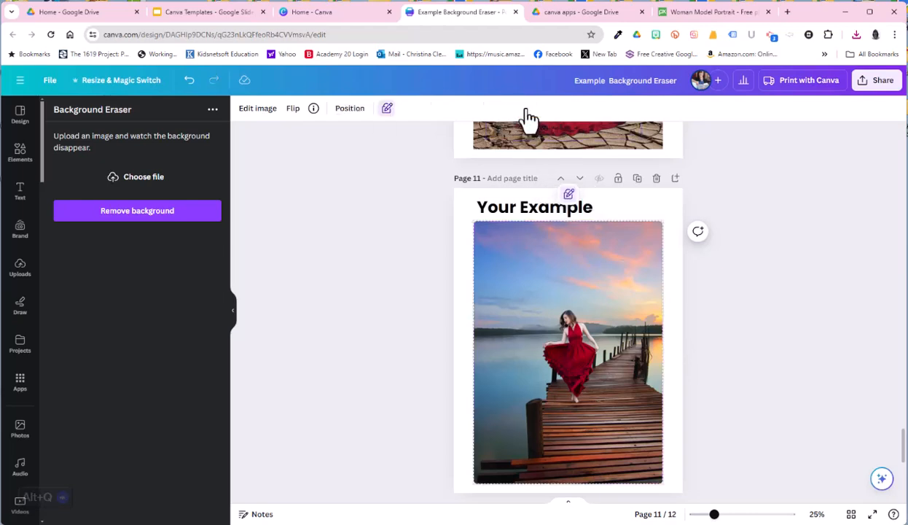
click(726, 348)
Move the cutout of the woman in the red dress lower and to the right along the pier
drag(581, 374, 606, 400)
click(634, 283)
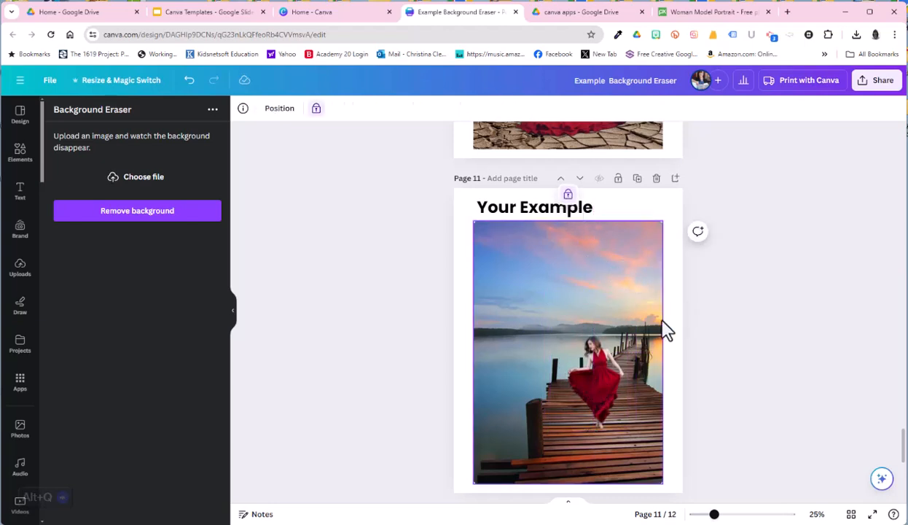
drag(606, 384, 605, 400)
click(760, 272)
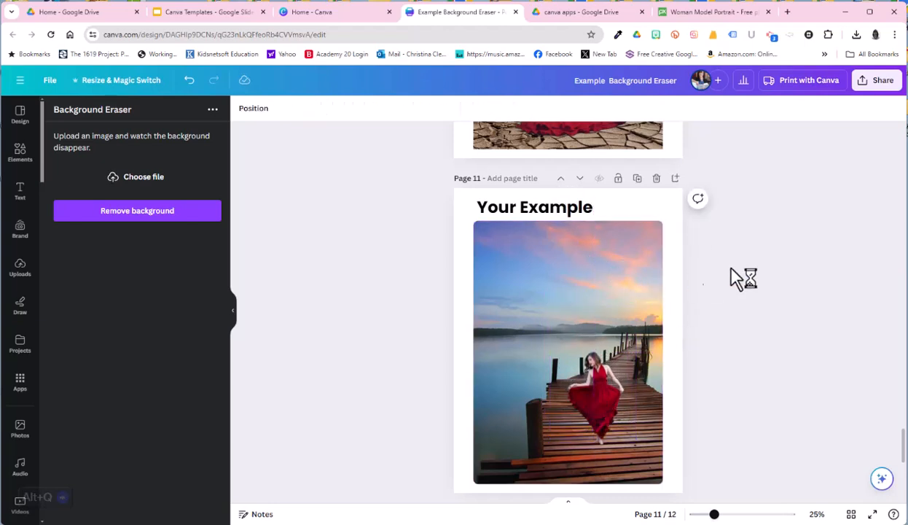
click(638, 246)
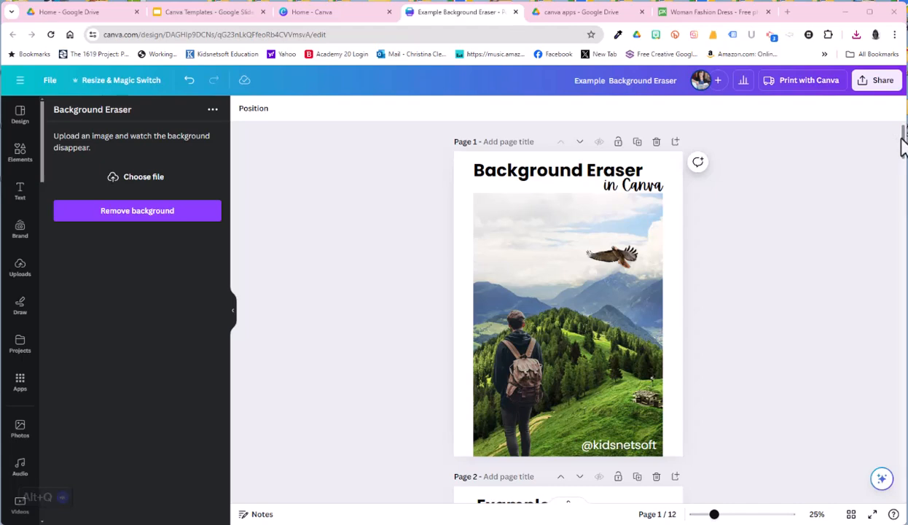
Review the example pages and open the full set of image filters for the black cat cutout on the Example 6 page
drag(903, 141, 904, 188)
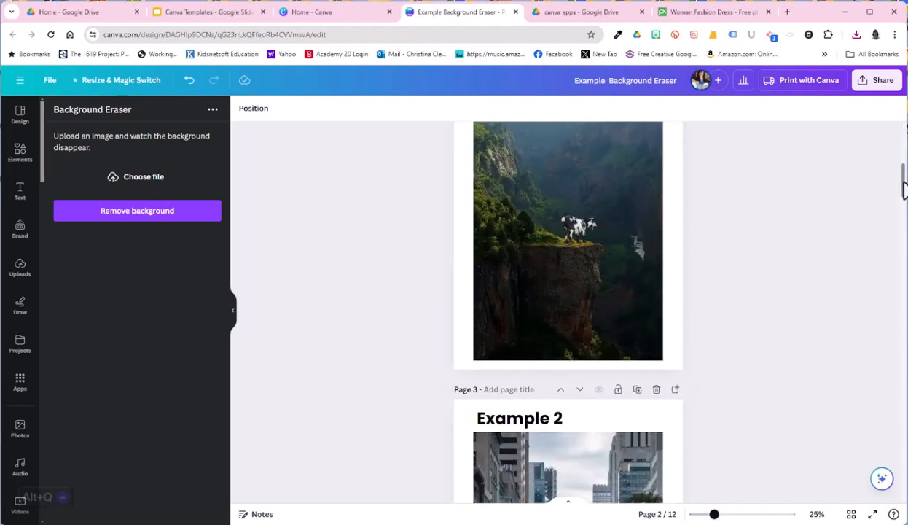
drag(904, 191, 748, 340)
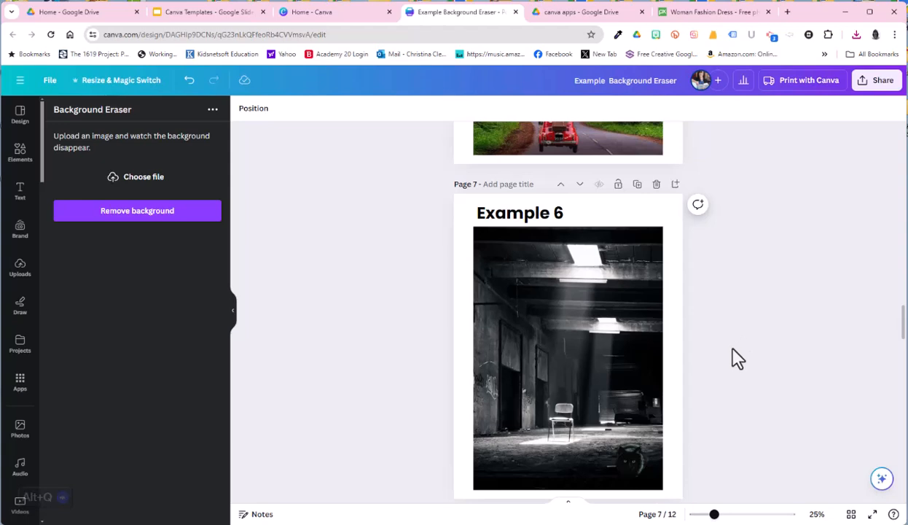
scroll(737, 357, down, 5)
click(634, 307)
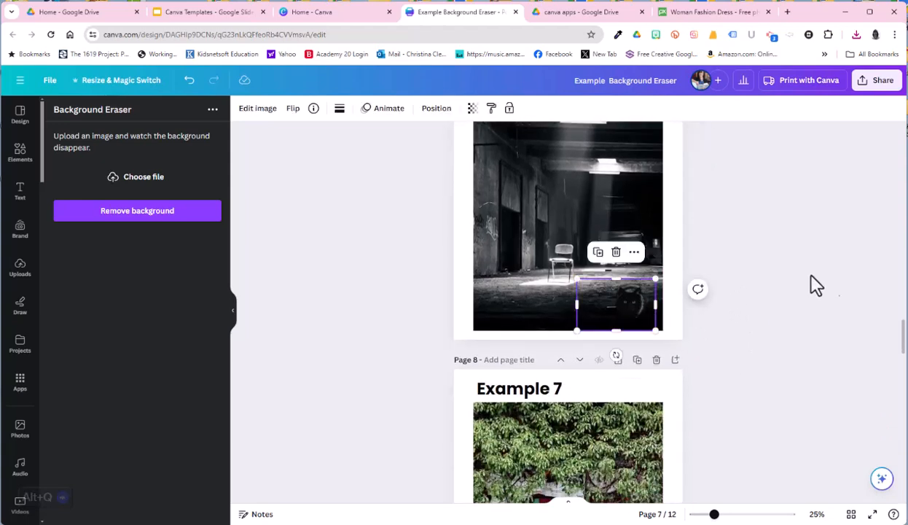
click(255, 113)
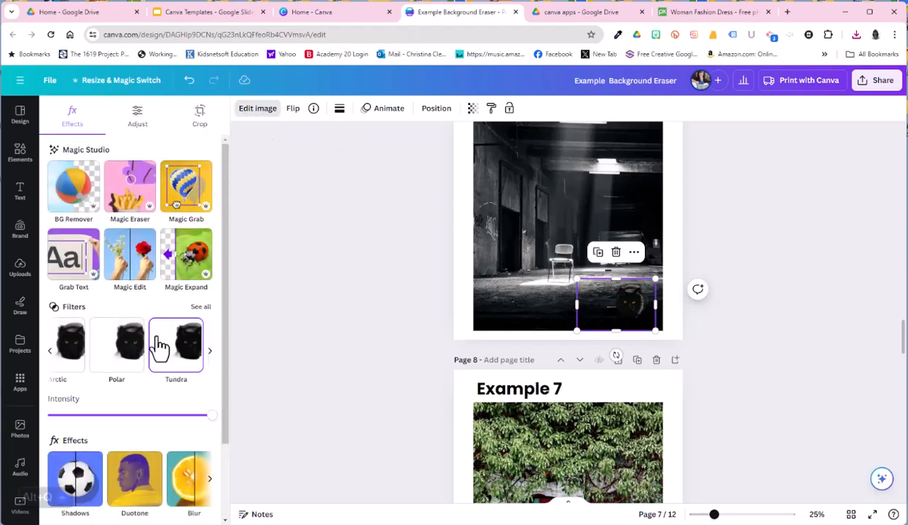
click(201, 308)
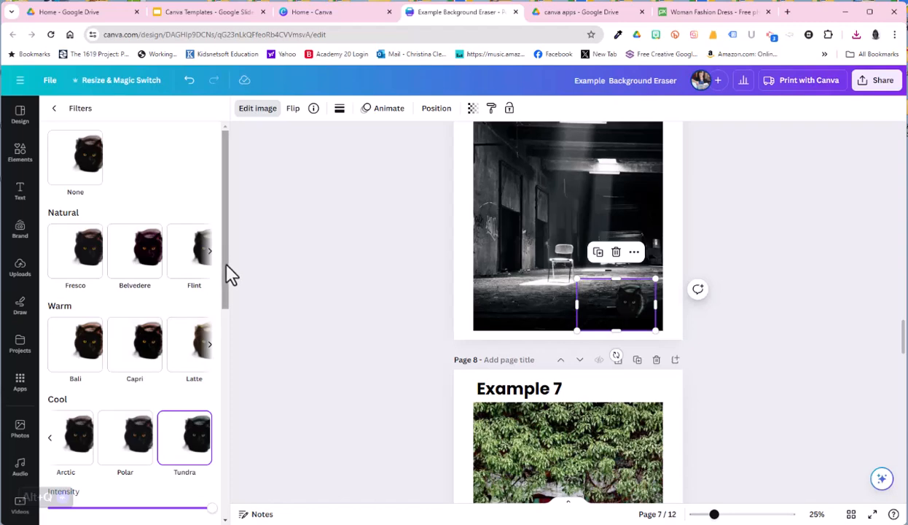
drag(229, 275, 223, 338)
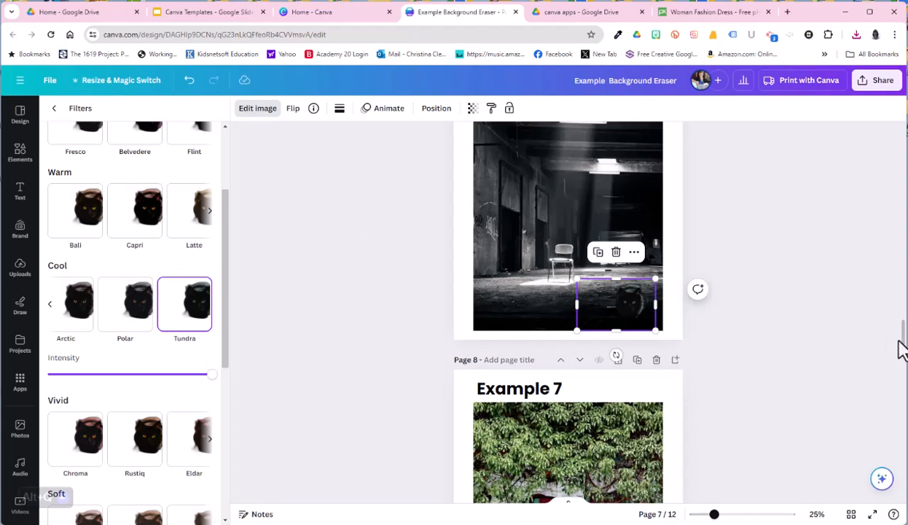
Download the design as an MP4 Video and select the Example Background Eraser file in the Downloads folder in File Explorer
drag(903, 340, 828, 472)
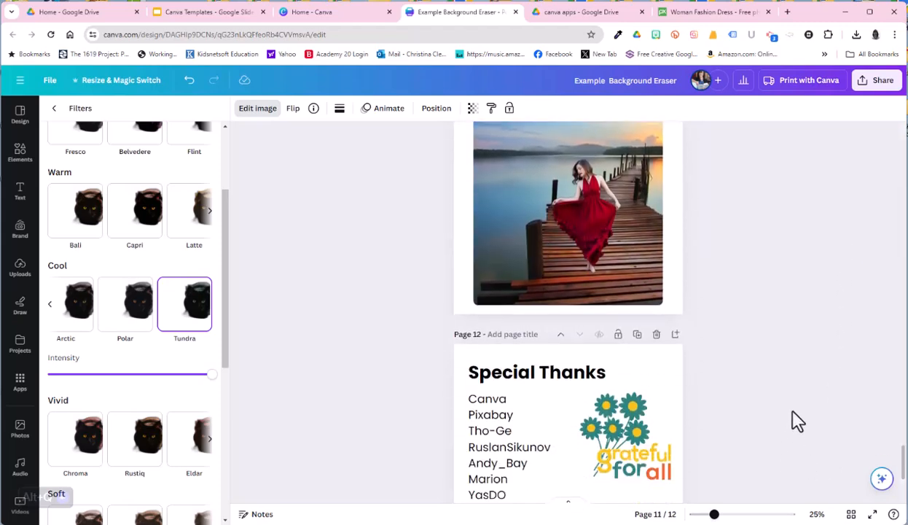
click(868, 86)
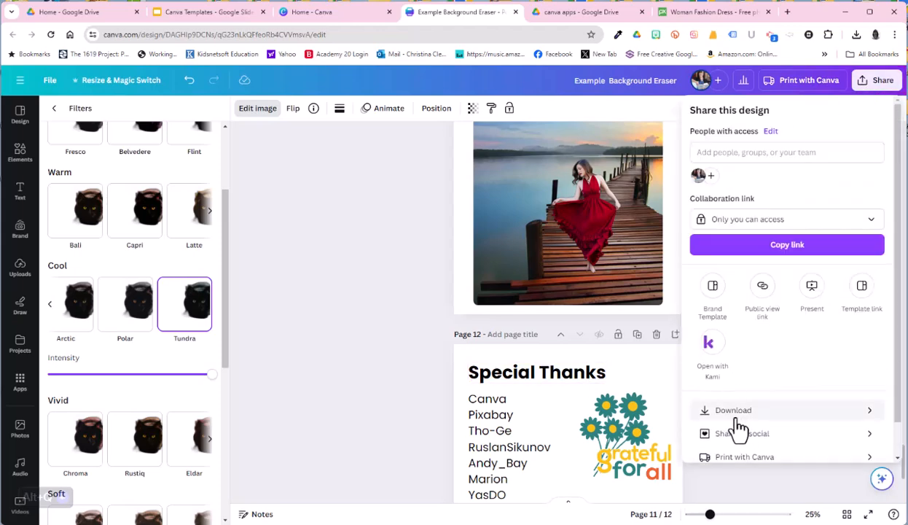
click(736, 410)
click(722, 156)
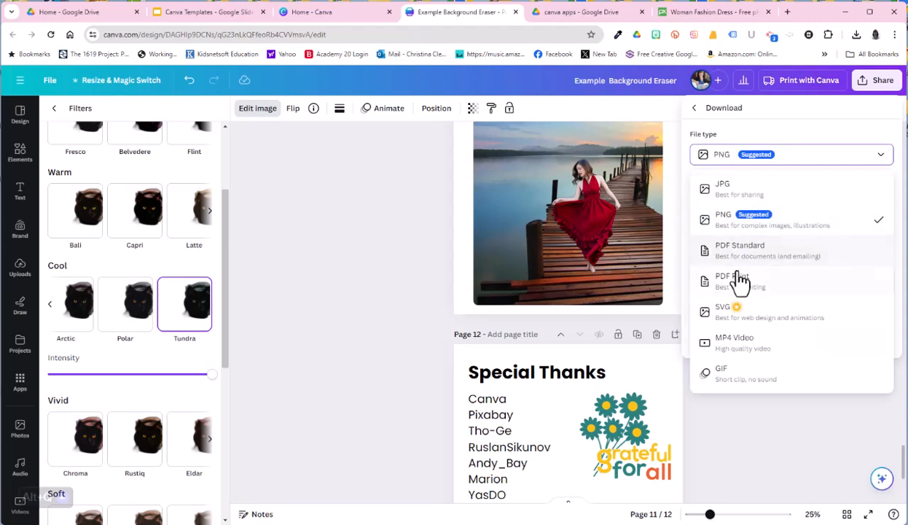
click(738, 348)
click(787, 340)
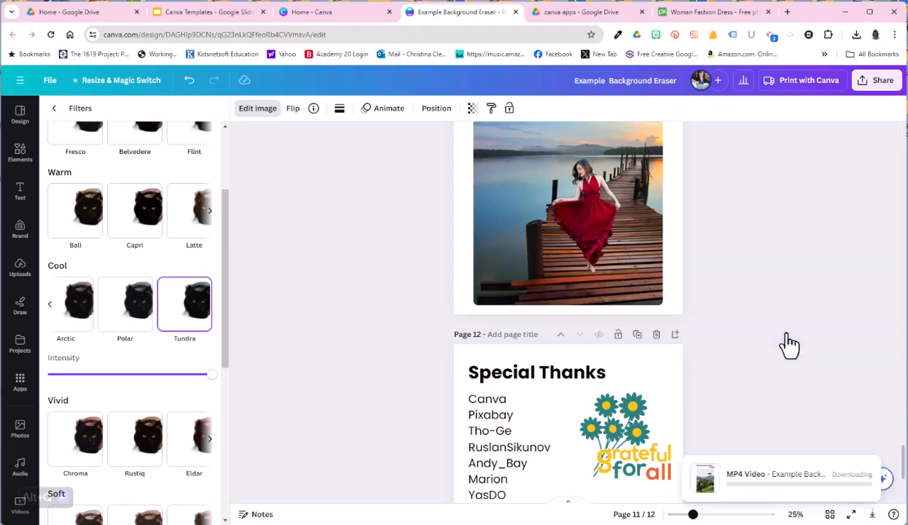
click(585, 474)
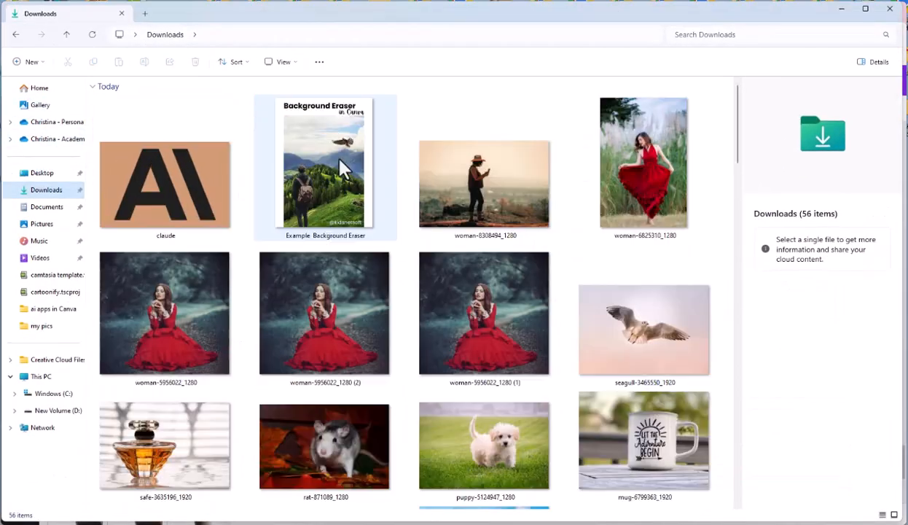
click(335, 140)
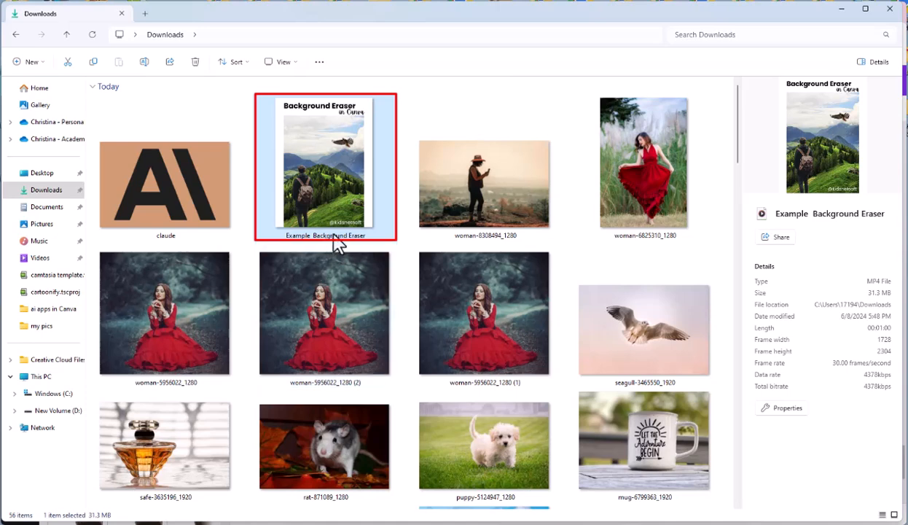